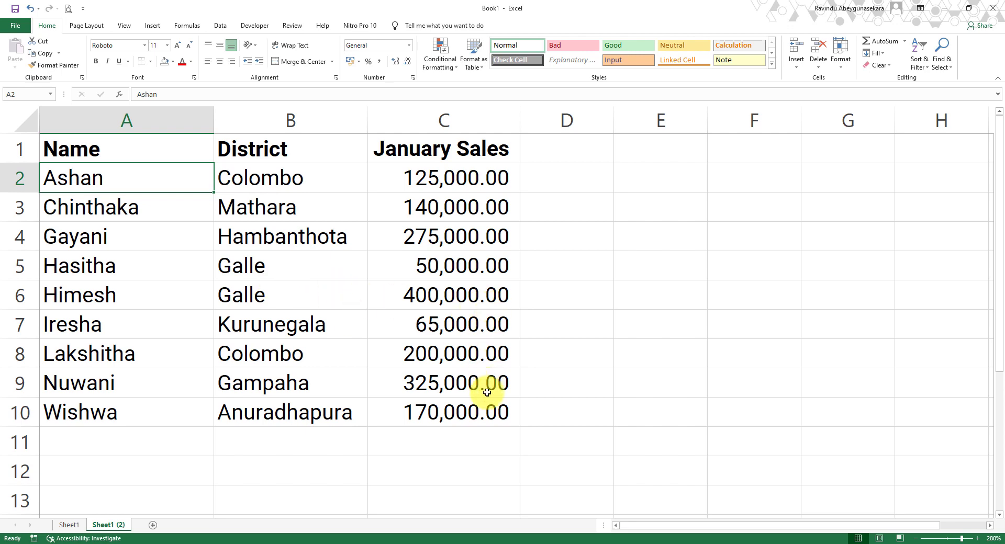
Step: Turn on filtering for the data range A1:C10 containing Name, District and January Sales
{"action": "left_click", "coordinate": [459, 226]}
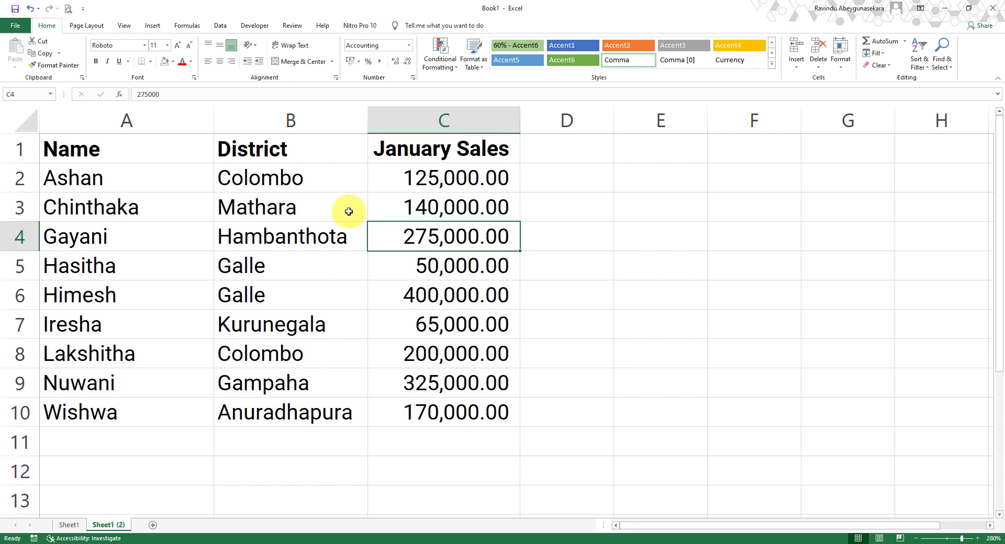
{"action": "left_click", "coordinate": [276, 188]}
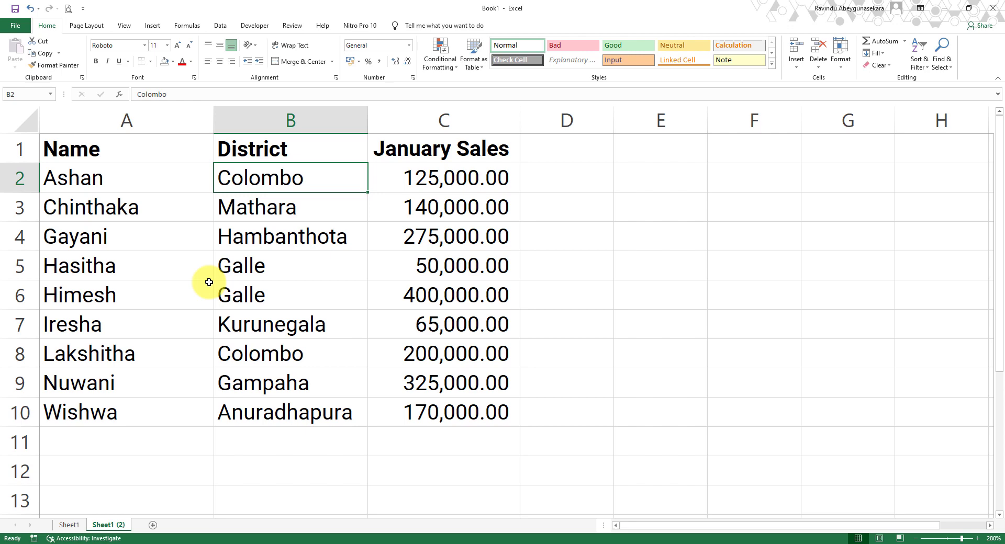
{"action": "left_click_drag", "start_coordinate": [111, 148], "coordinate": [498, 410]}
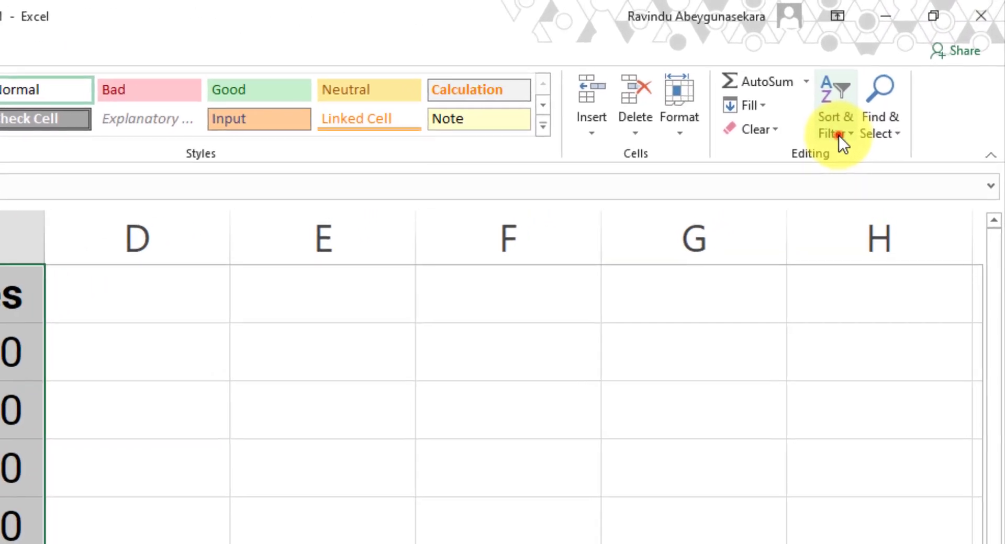
{"action": "left_click", "coordinate": [919, 67]}
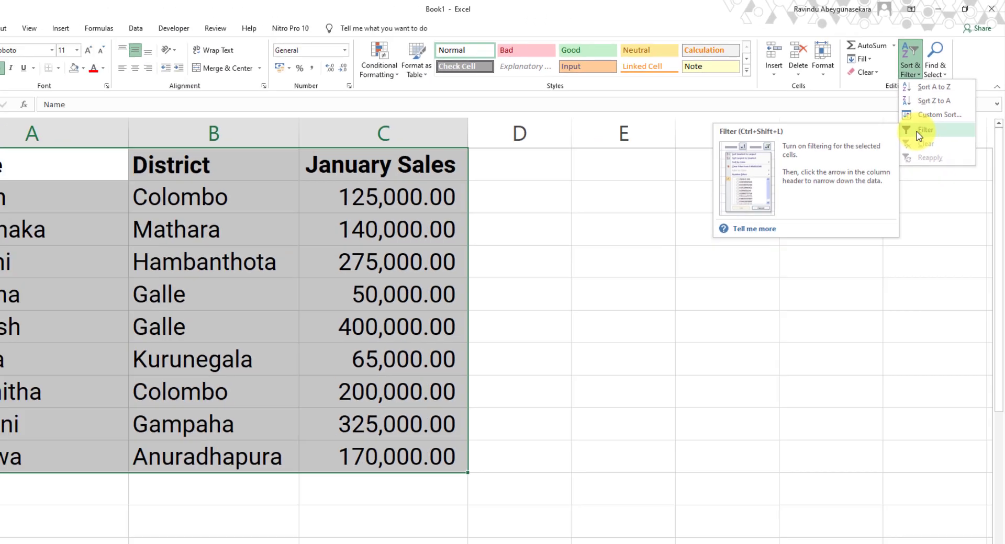
{"action": "left_click", "coordinate": [858, 217]}
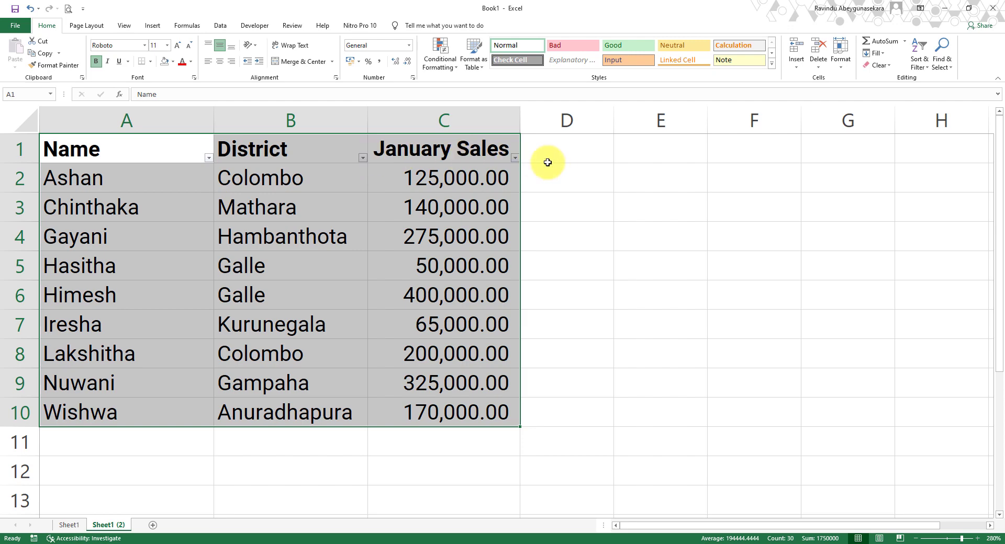
Step: Open the Name column's filter list, look through its entries, and close it without changes
{"action": "left_click", "coordinate": [131, 151]}
{"action": "left_click", "coordinate": [302, 150]}
{"action": "left_click", "coordinate": [476, 151]}
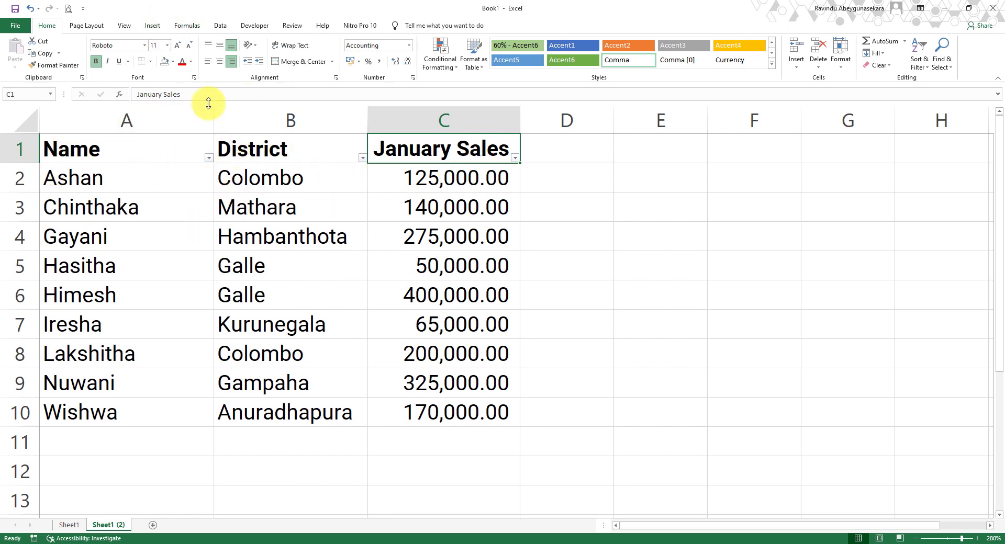
{"action": "left_click", "coordinate": [210, 159]}
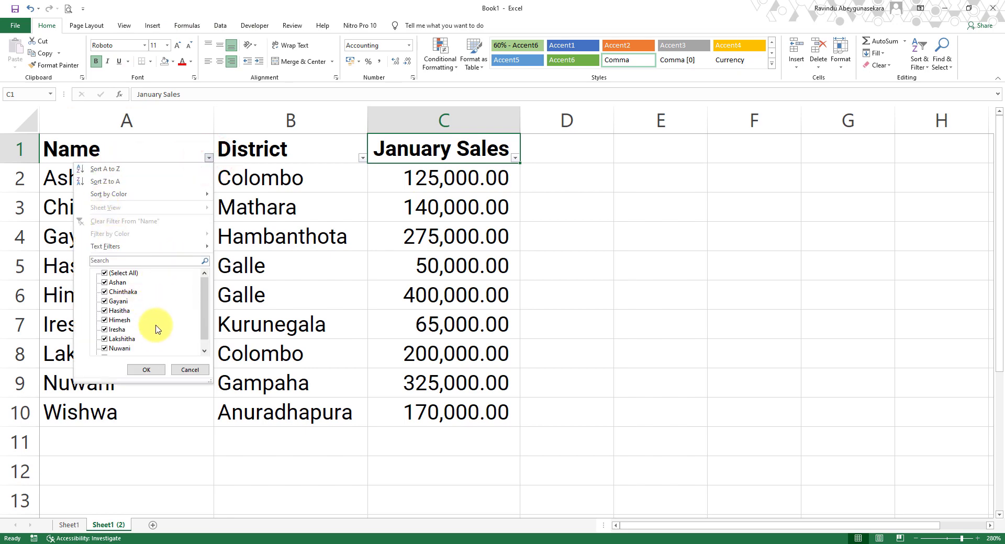
{"action": "scroll", "coordinate": [157, 194], "scroll_direction": "down", "scroll_amount": 4}
{"action": "scroll", "coordinate": [293, 157], "scroll_direction": "up", "scroll_amount": 4}
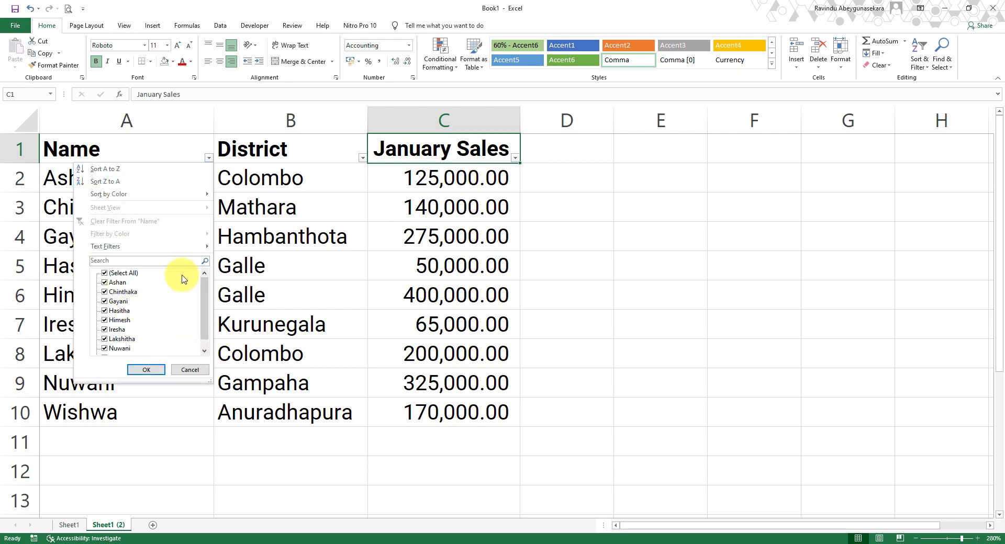
{"action": "left_click", "coordinate": [192, 370]}
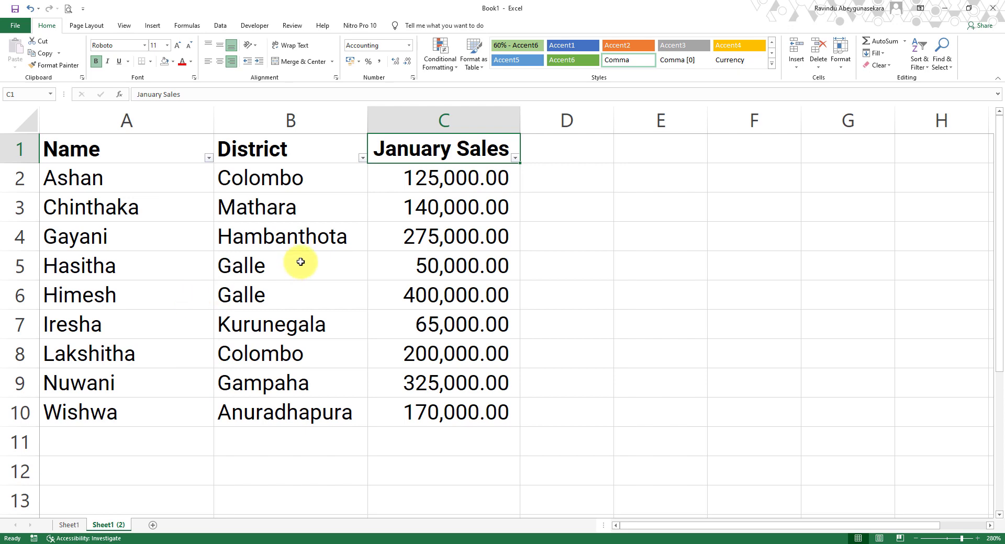
Step: Filter the District column to show only Colombo
{"action": "left_click", "coordinate": [362, 159]}
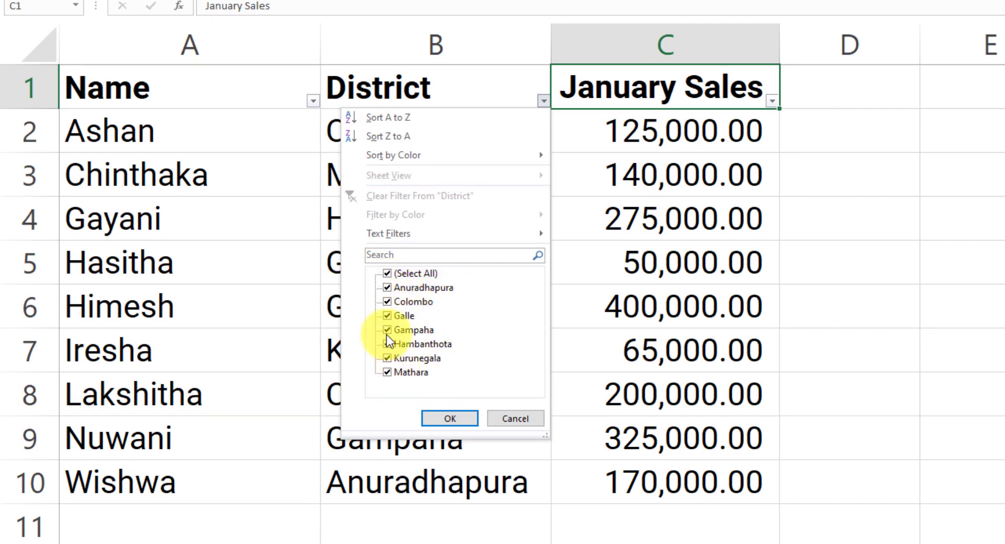
{"action": "left_click", "coordinate": [386, 274]}
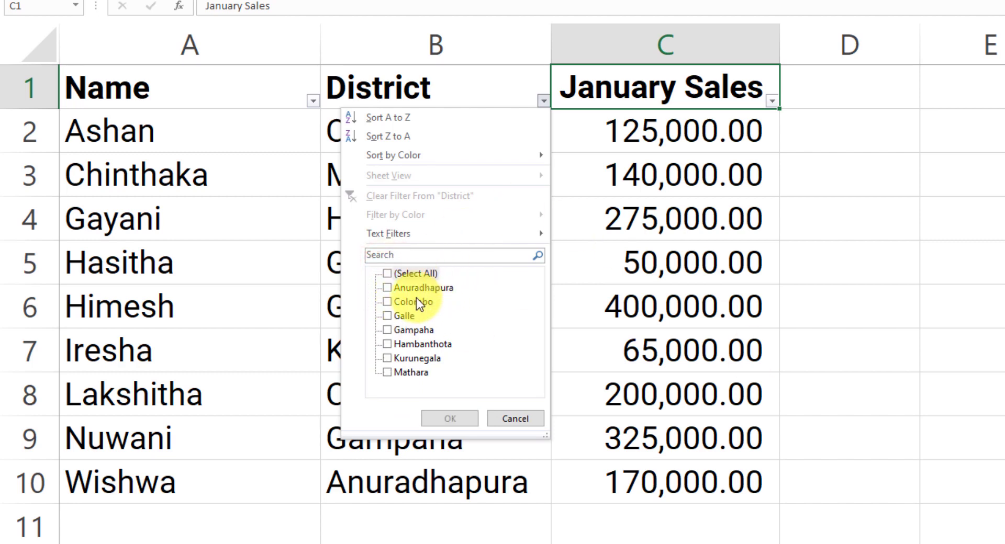
{"action": "left_click", "coordinate": [395, 303]}
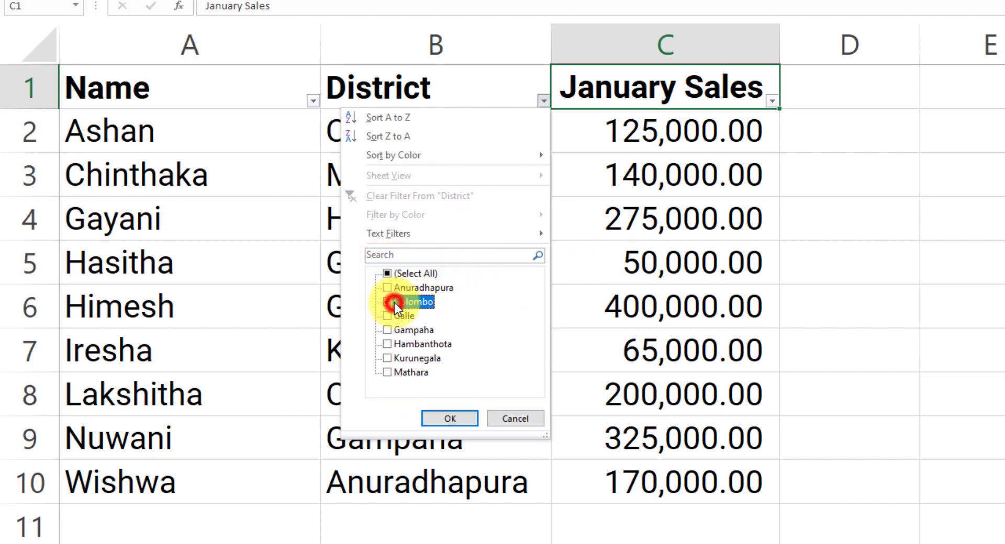
{"action": "left_click", "coordinate": [440, 419]}
{"action": "left_click", "coordinate": [452, 172]}
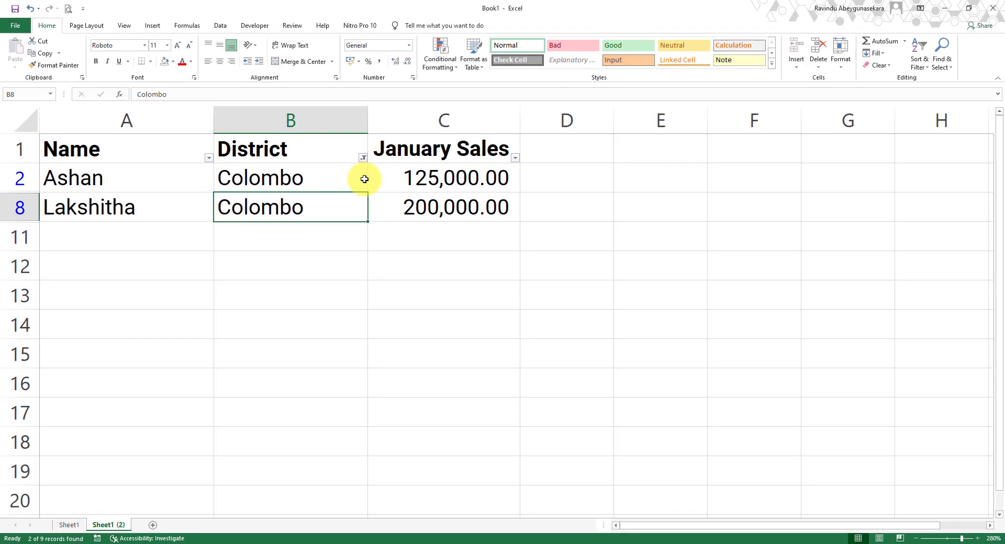
Step: Clear the filter from the District column
{"action": "left_click", "coordinate": [325, 152]}
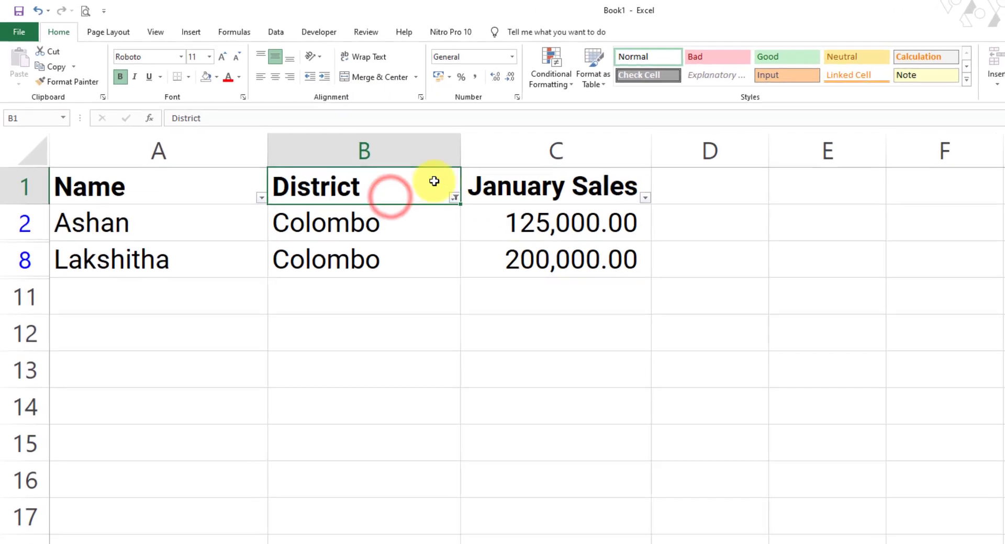
{"action": "left_click", "coordinate": [457, 197]}
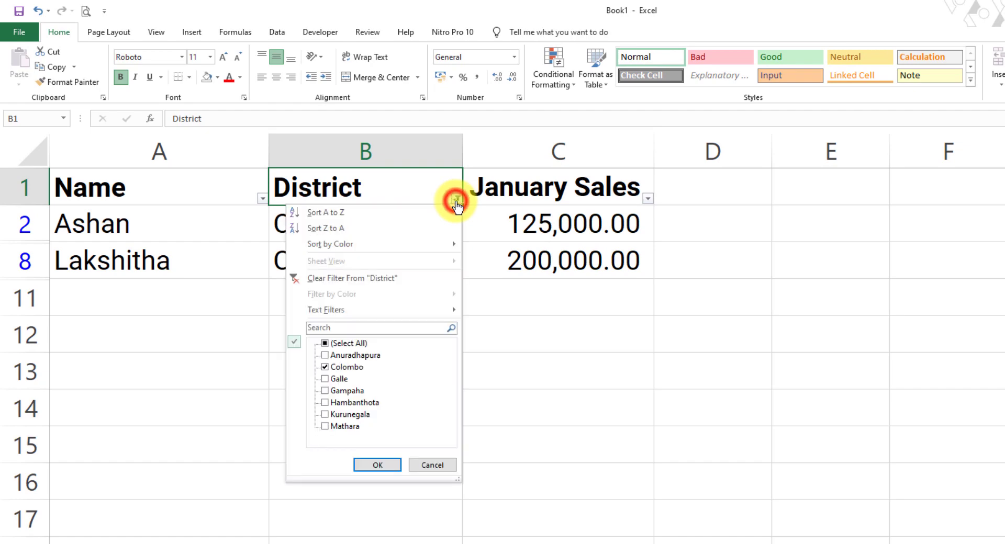
{"action": "left_click", "coordinate": [340, 282]}
{"action": "left_click", "coordinate": [374, 337]}
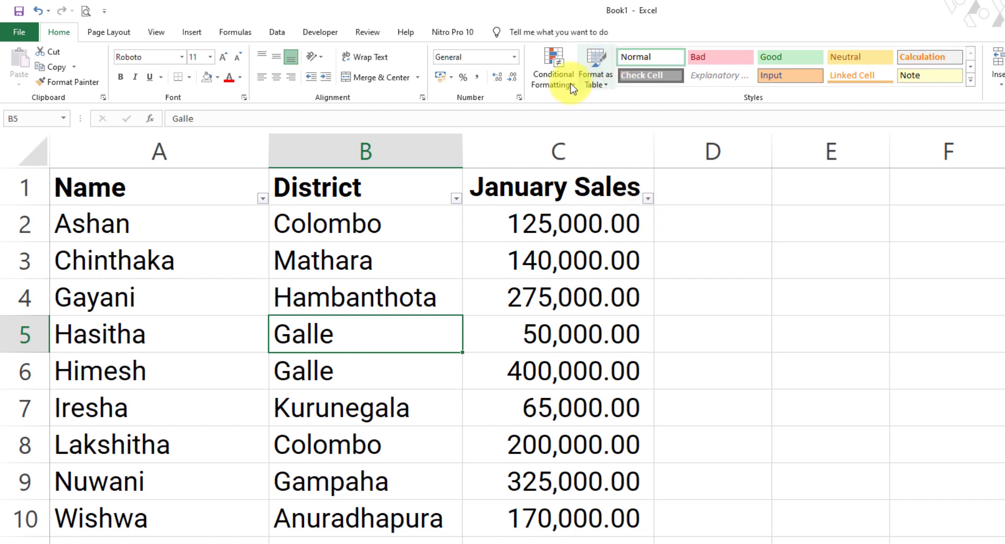
Step: Apply a Top 10 number filter to January Sales showing the top 3 items
{"action": "left_click", "coordinate": [649, 200]}
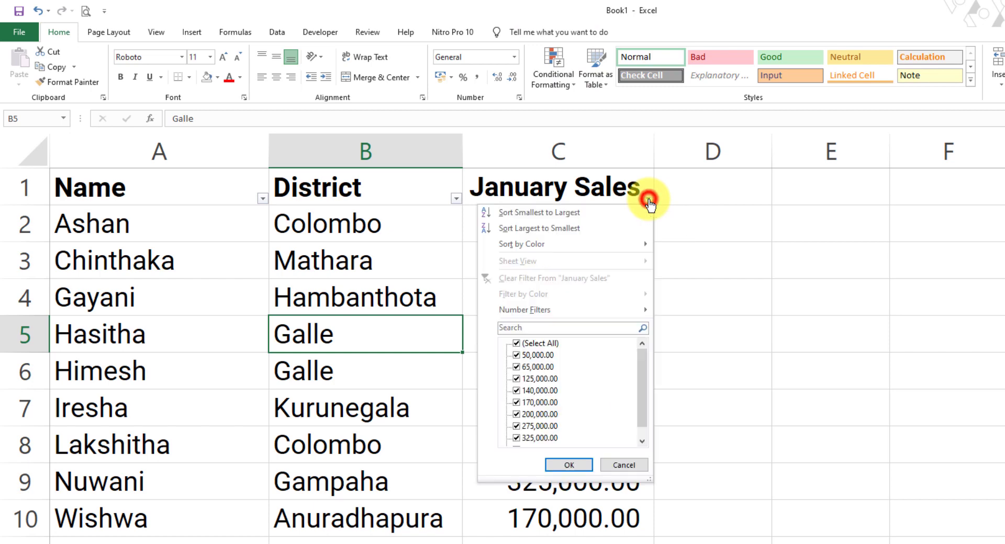
{"action": "mouse_move", "coordinate": [499, 311]}
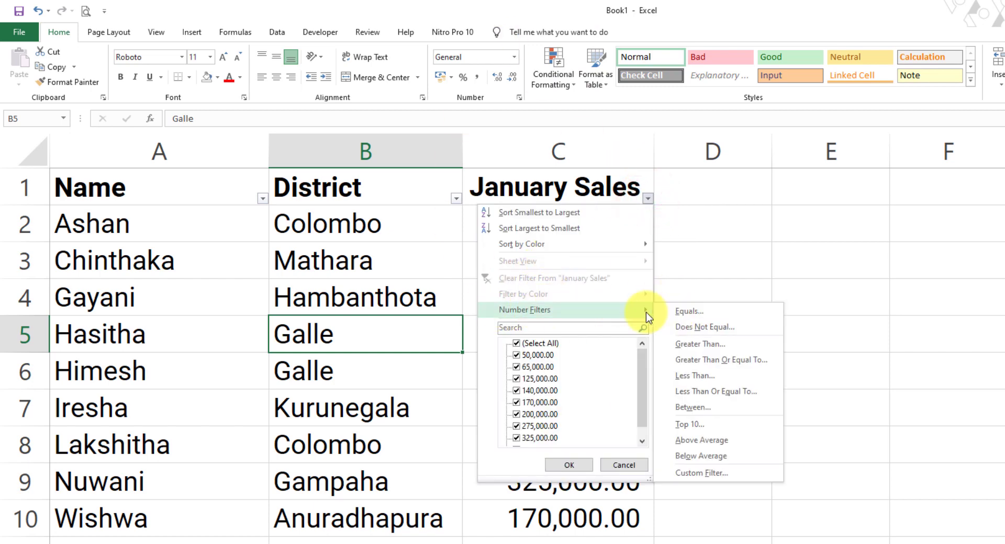
{"action": "left_click", "coordinate": [692, 426]}
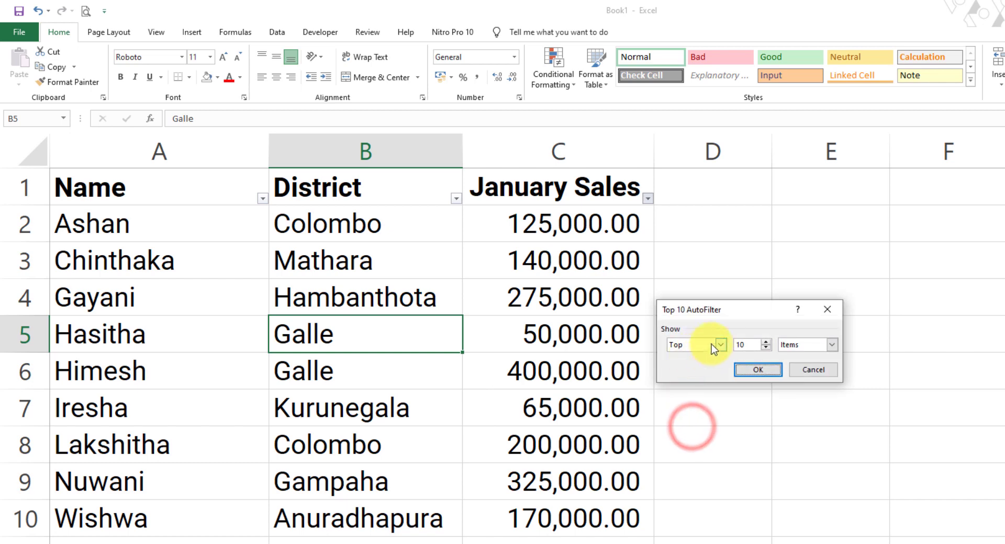
{"action": "left_click_drag", "start_coordinate": [717, 306], "coordinate": [715, 253]}
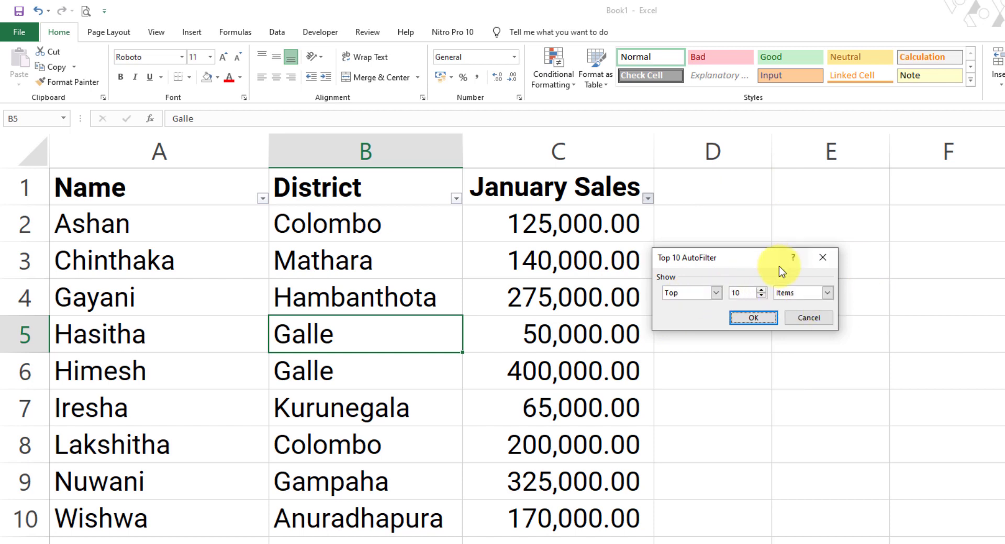
{"action": "double_click", "coordinate": [748, 293]}
{"action": "type", "text": "3"}
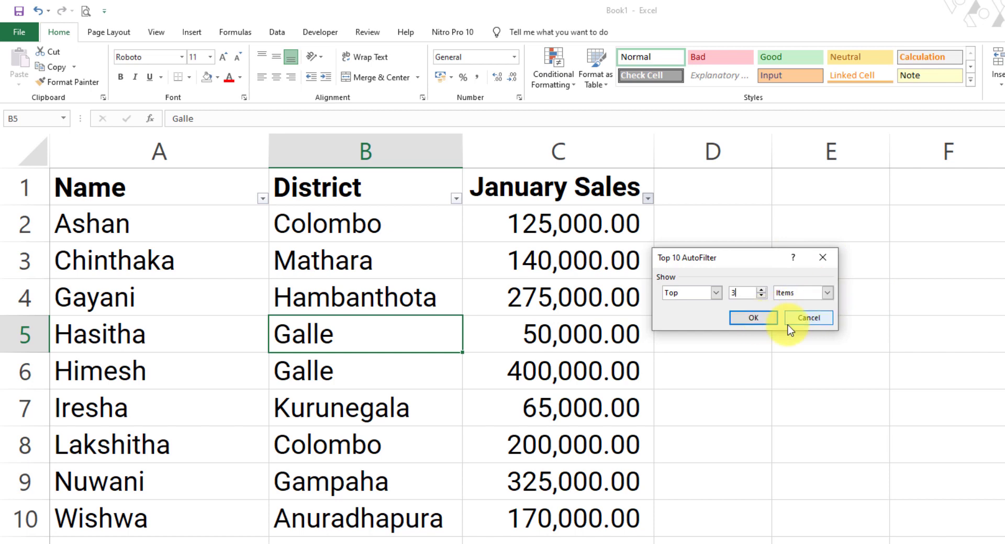
{"action": "left_click", "coordinate": [762, 321]}
{"action": "left_click", "coordinate": [542, 372]}
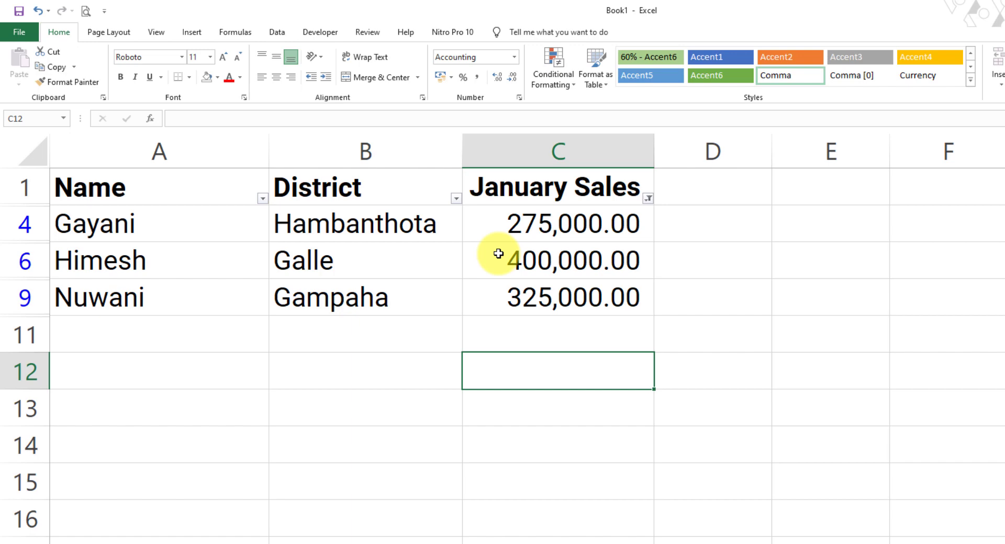
Step: Clear the filter from the January Sales column
{"action": "left_click", "coordinate": [647, 200]}
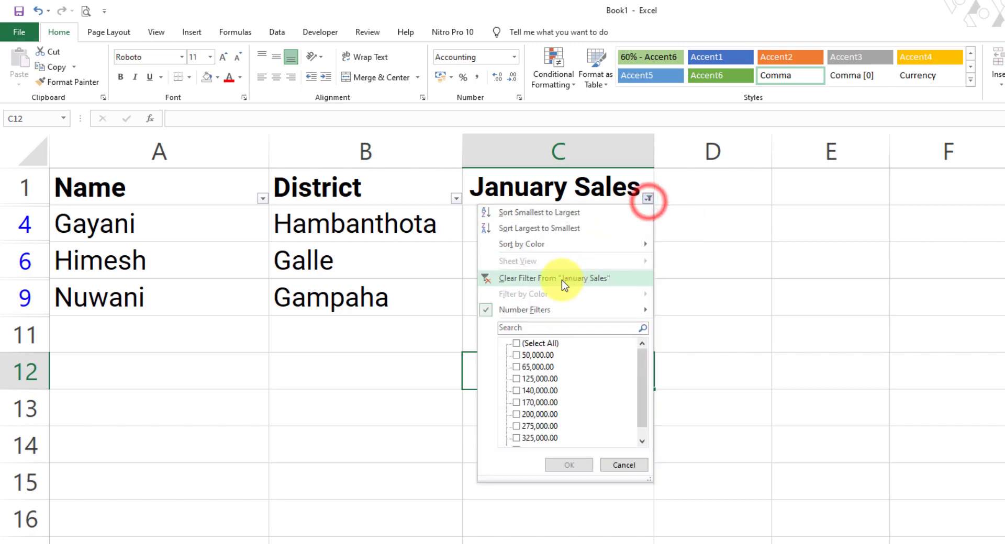
{"action": "left_click", "coordinate": [525, 279]}
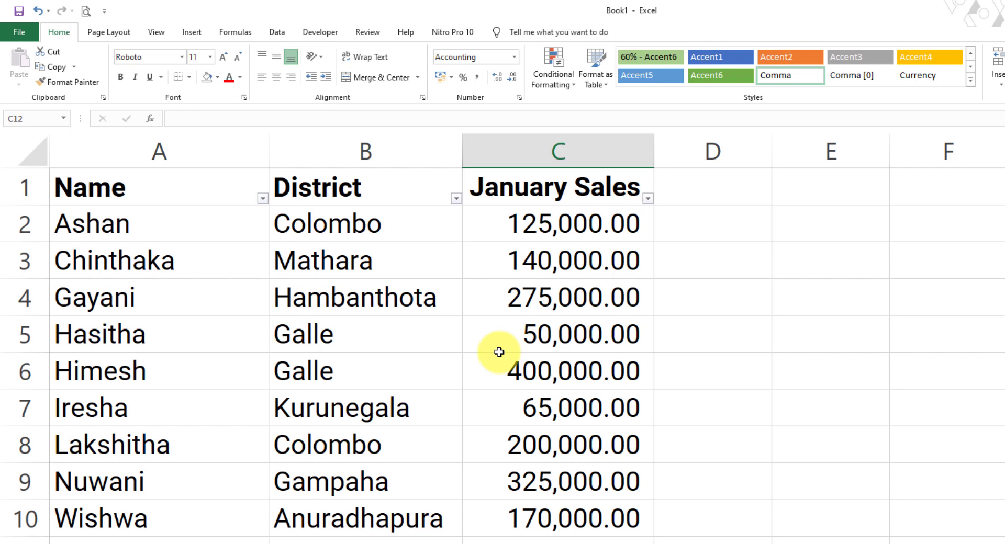
{"action": "left_click", "coordinate": [460, 236]}
Step: Fill the Mathara, Galle (B5) and Kurunegala district cells with green
{"action": "left_click", "coordinate": [435, 320]}
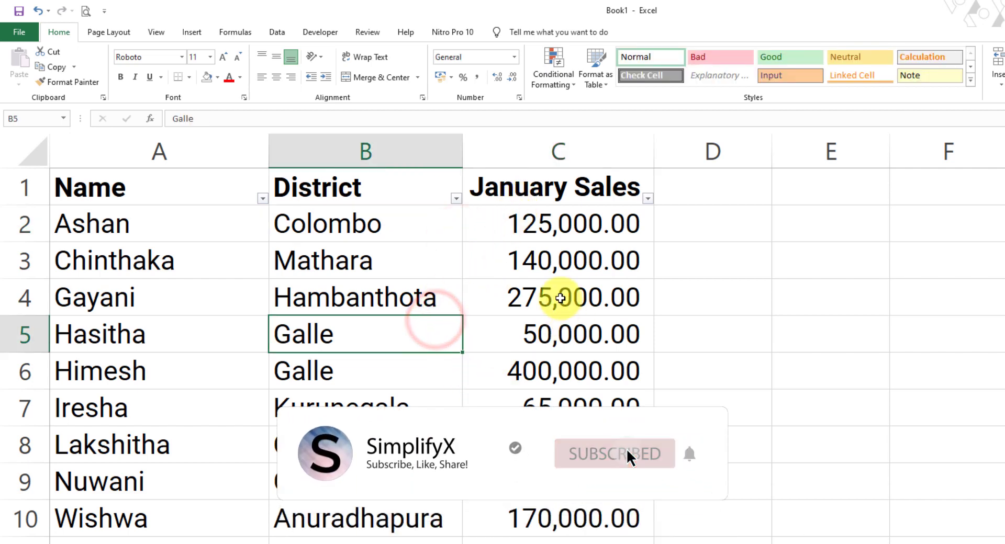
{"action": "left_click", "coordinate": [298, 260]}
{"action": "left_click", "coordinate": [218, 77]}
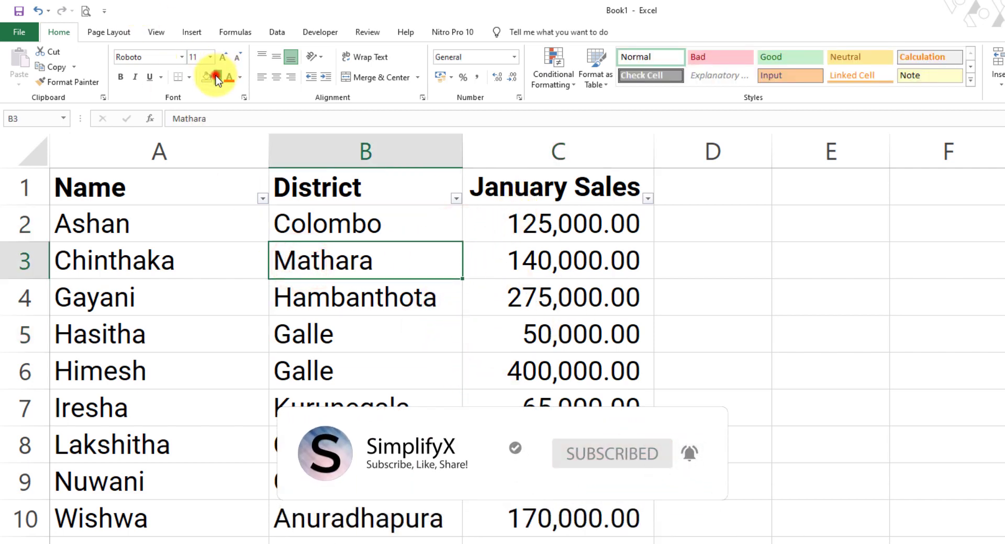
{"action": "left_click", "coordinate": [307, 108]}
{"action": "left_click", "coordinate": [350, 337]}
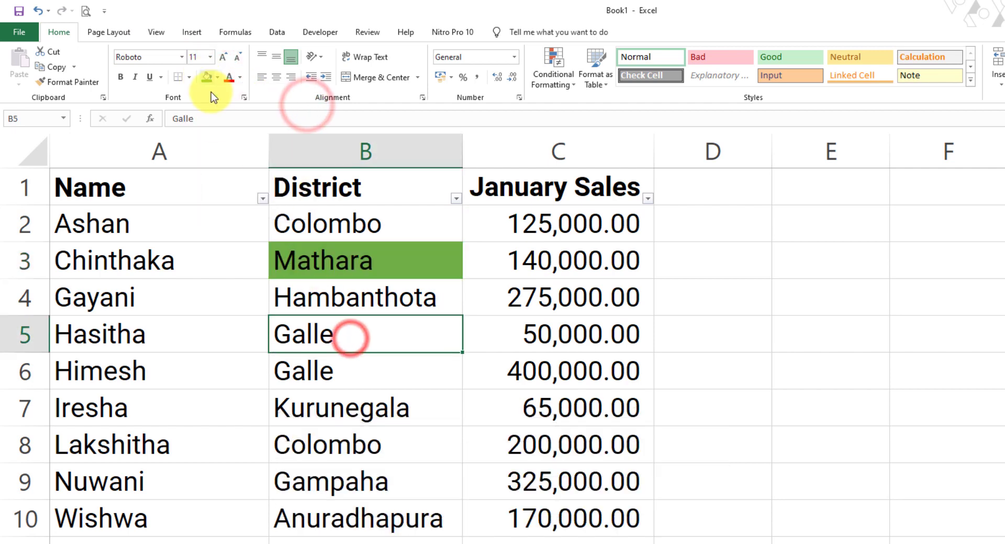
{"action": "left_click", "coordinate": [208, 78]}
{"action": "left_click", "coordinate": [325, 410]}
{"action": "left_click", "coordinate": [208, 78]}
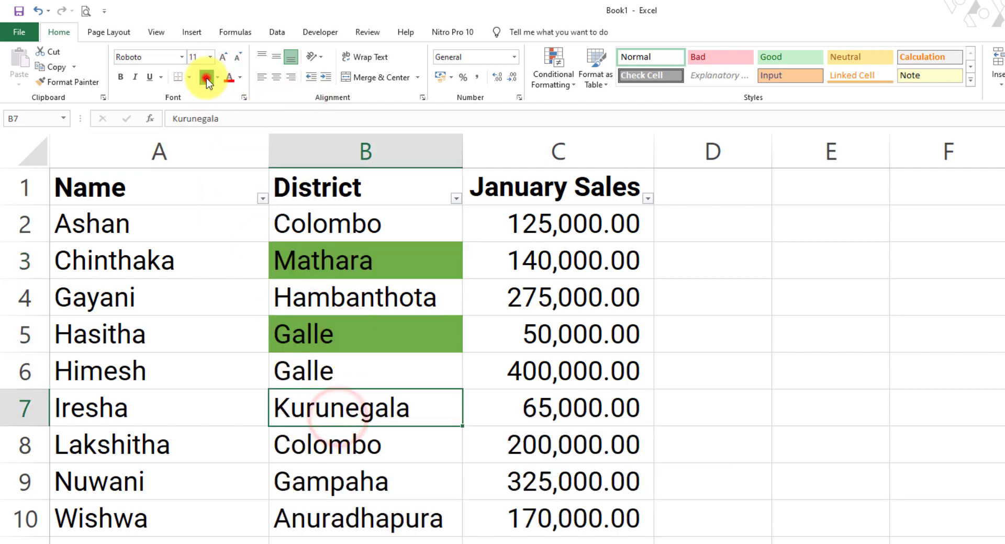
Step: Filter the District column by the green cell colour
{"action": "left_click", "coordinate": [389, 225]}
{"action": "left_click", "coordinate": [456, 198]}
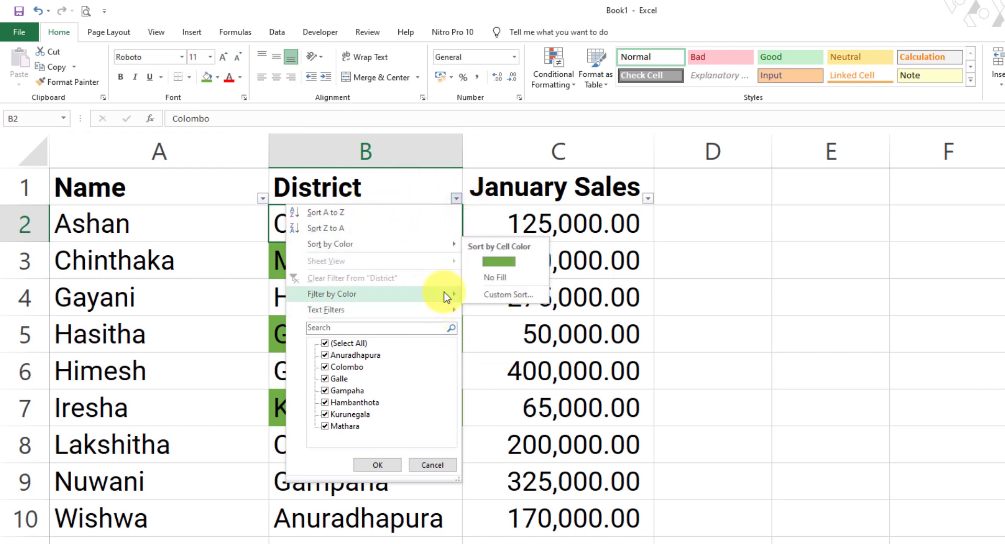
{"action": "mouse_move", "coordinate": [443, 292]}
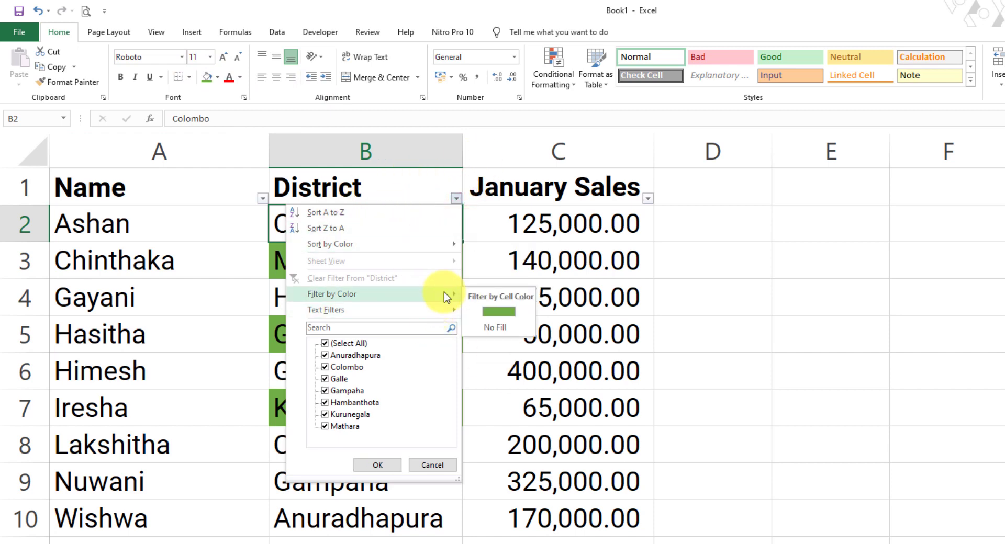
{"action": "left_click", "coordinate": [503, 312]}
{"action": "left_click_drag", "start_coordinate": [337, 227], "coordinate": [406, 318]}
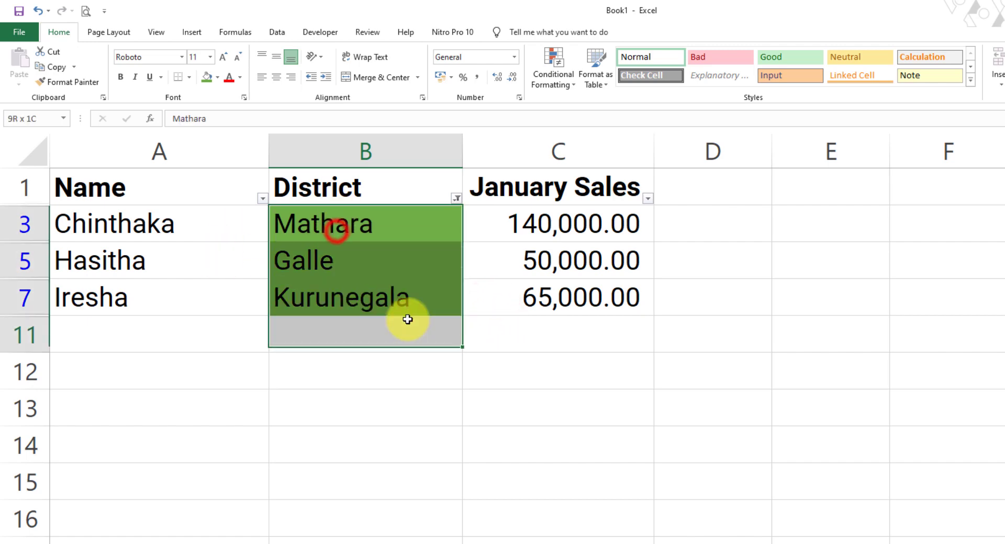
{"action": "left_click", "coordinate": [552, 293]}
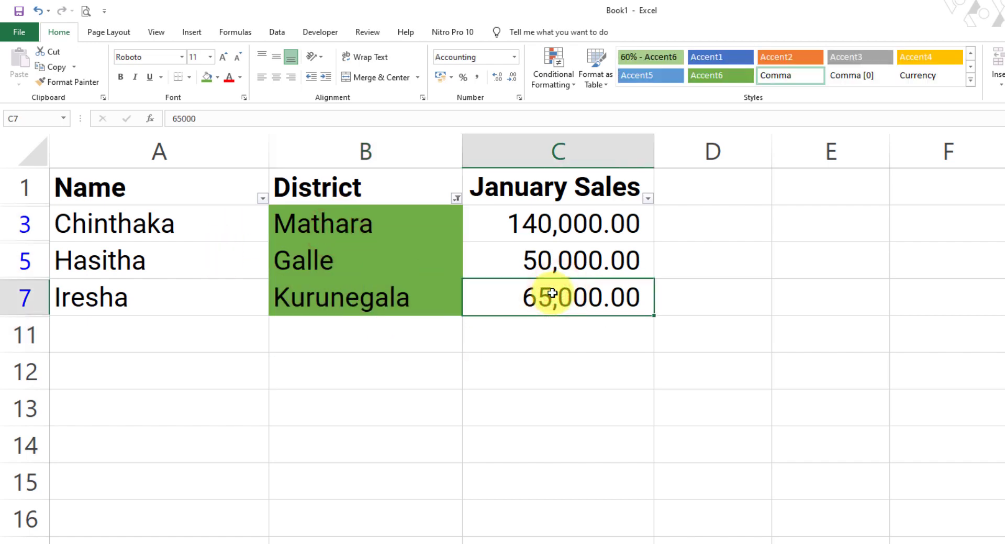